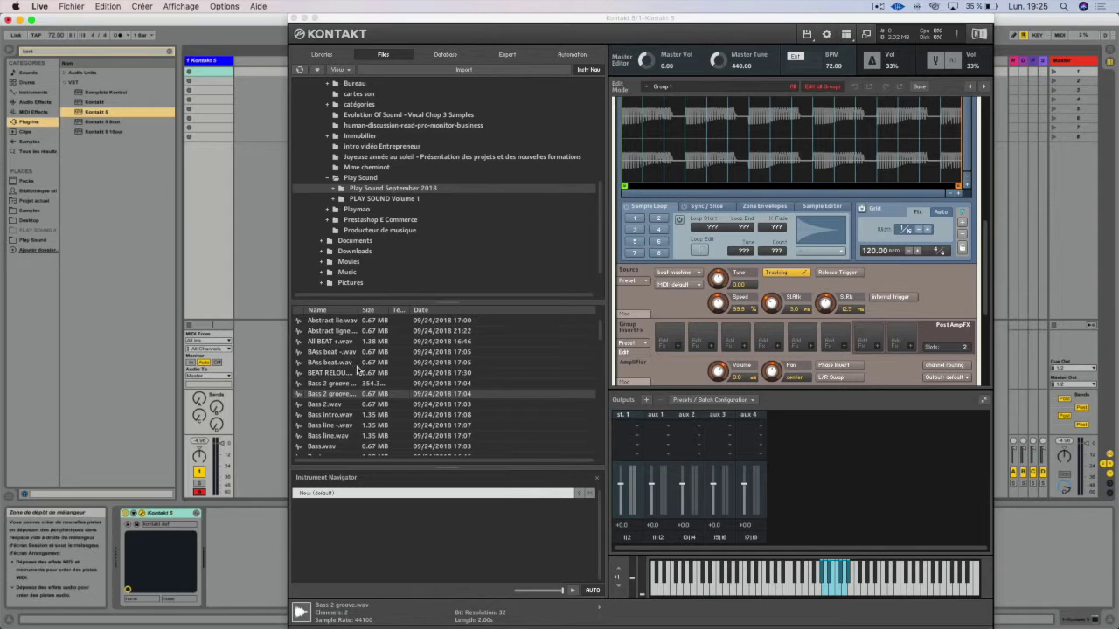
Step: Load the factory Source presets Time - Cheap Slo' Down and Tone - Speed Slo Formant Hi one after the other
scroll(725, 183, "up", 10)
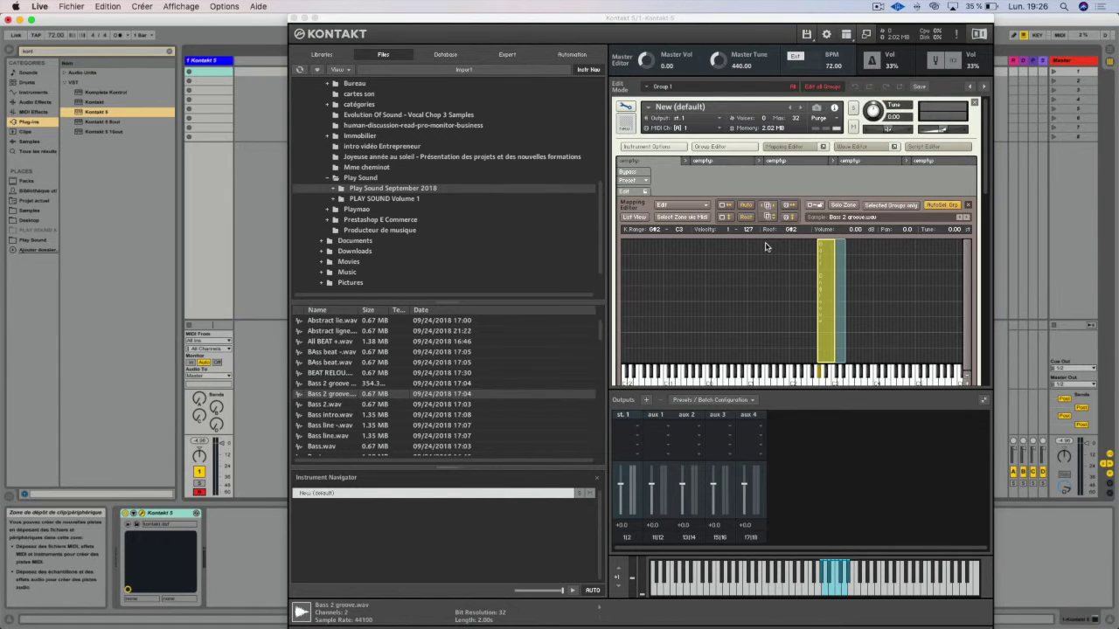
scroll(766, 248, "down", 10)
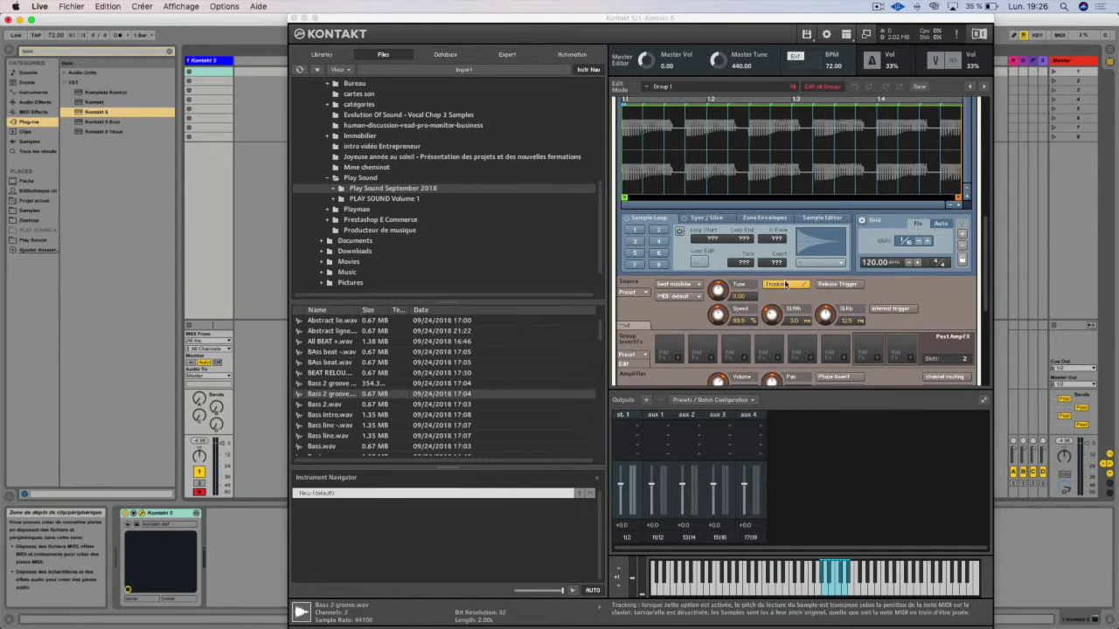
scroll(773, 328, "down", 2)
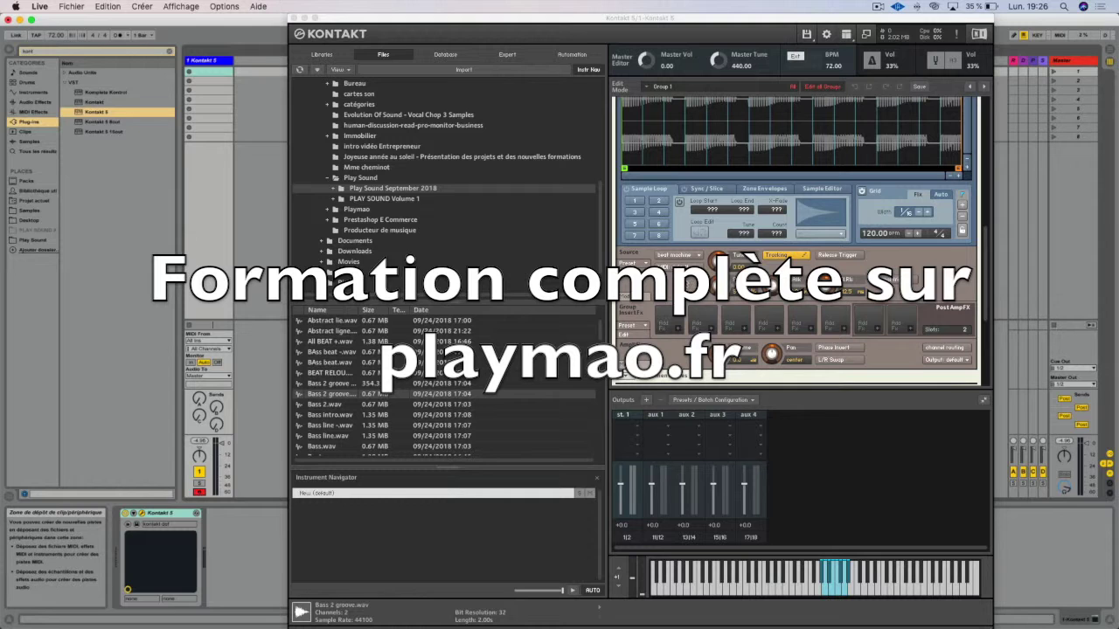
left_click(633, 264)
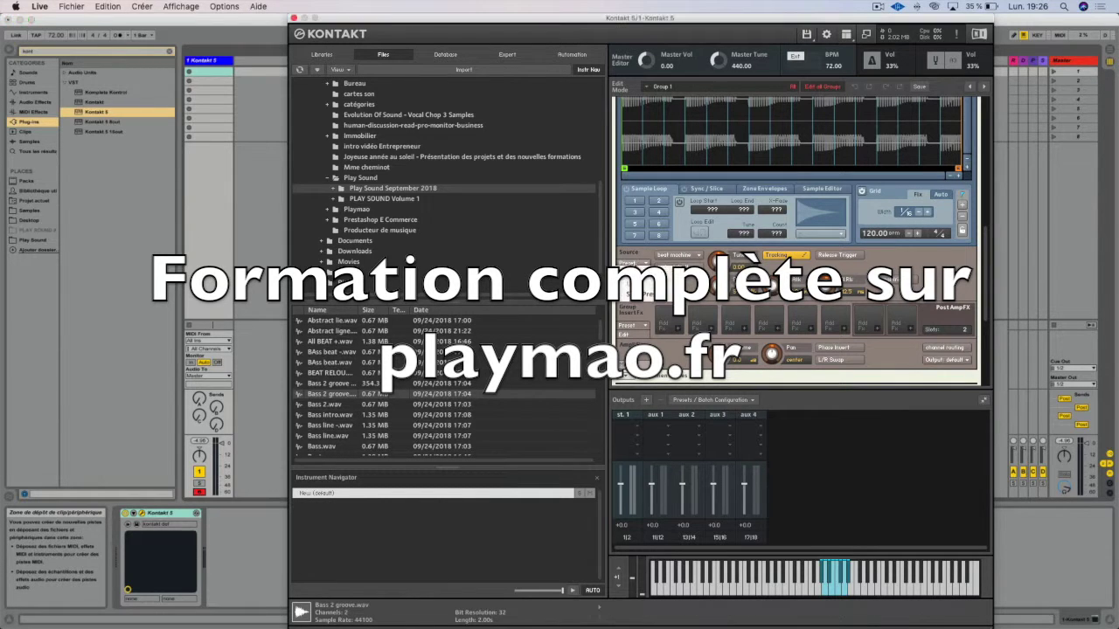
mouse_move(668, 273)
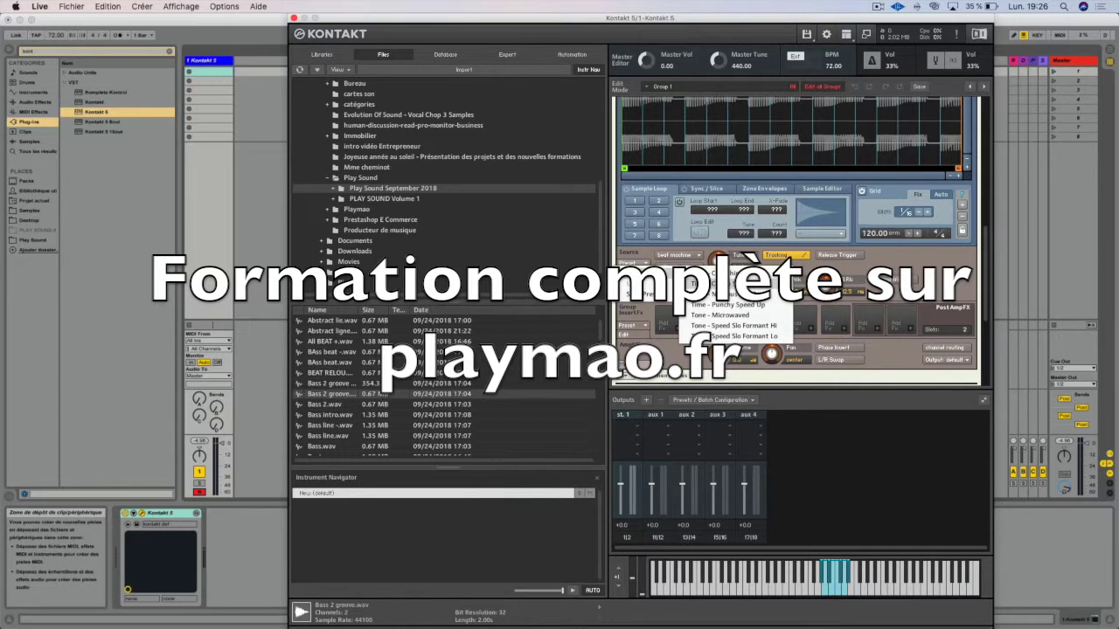
left_click(727, 284)
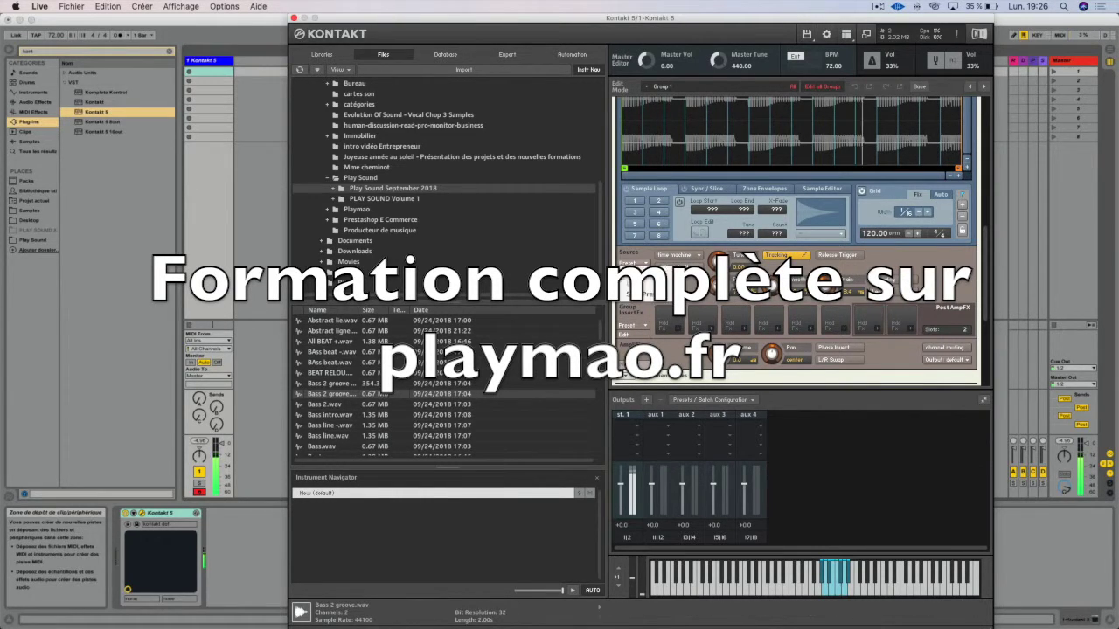
mouse_move(649, 273)
left_click(715, 320)
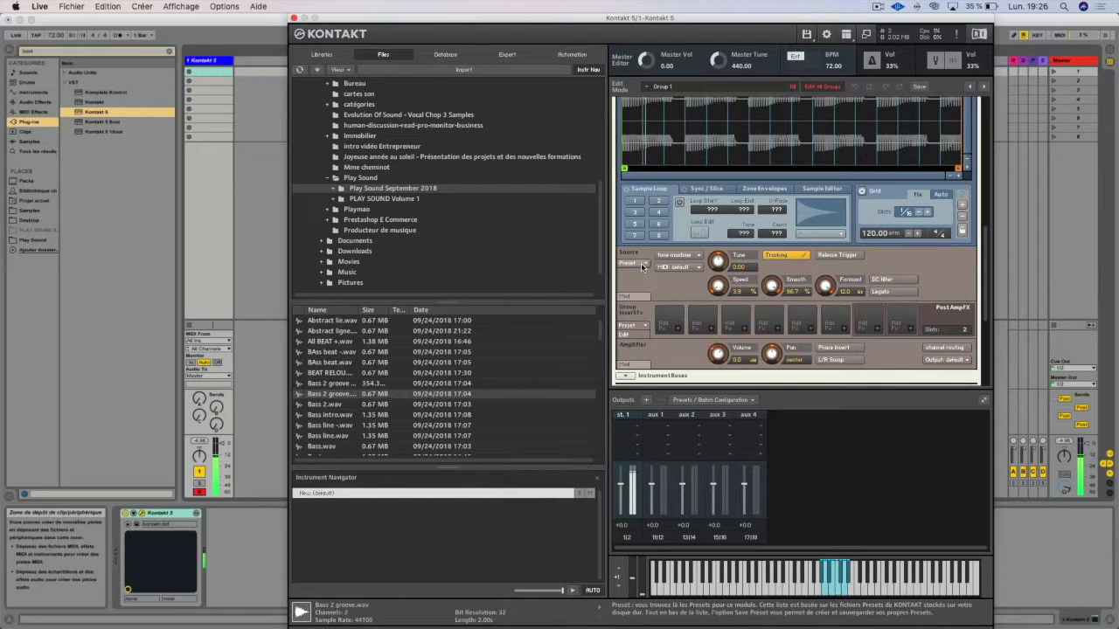
Step: Load the factory preset Time - C64 Chip into the Source module and look at the factory preset list again
left_click(643, 264)
mouse_move(655, 274)
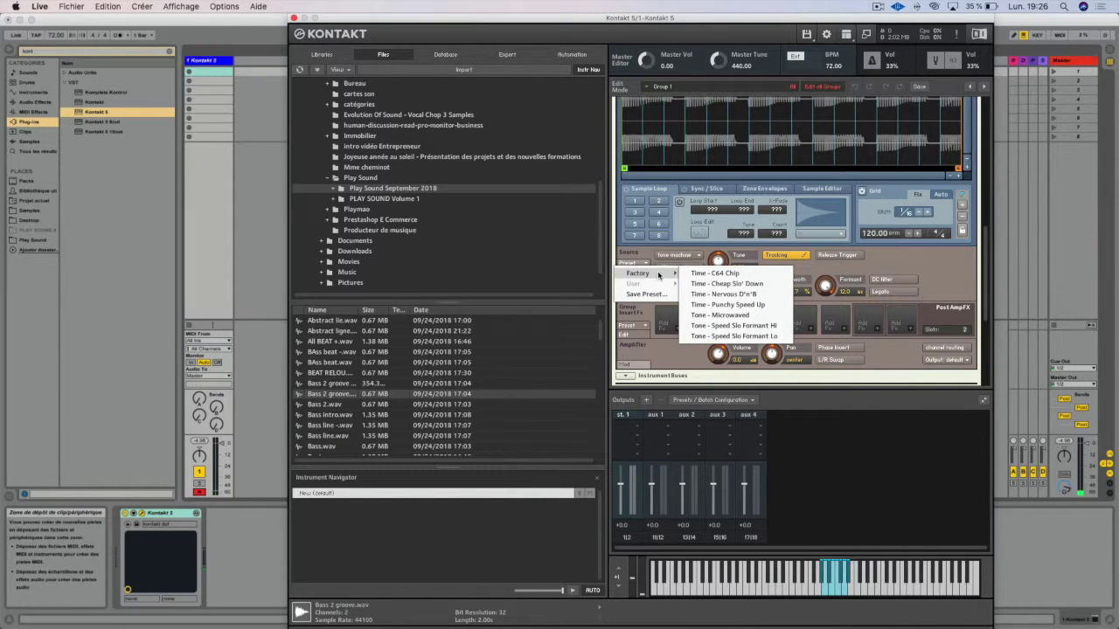
left_click(693, 276)
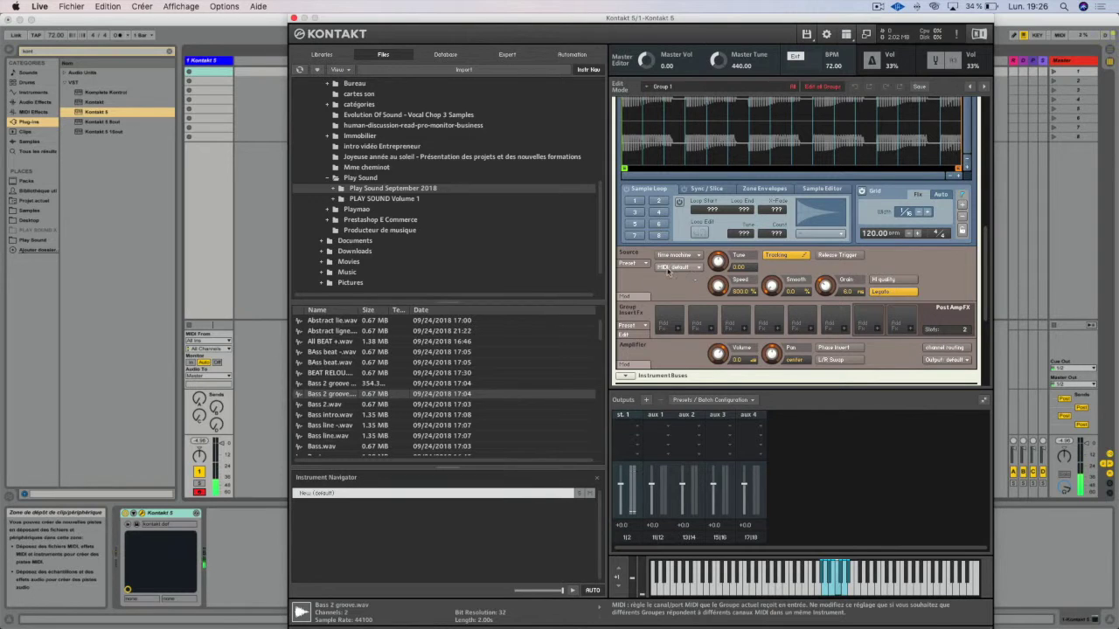
left_click(638, 263)
mouse_move(660, 276)
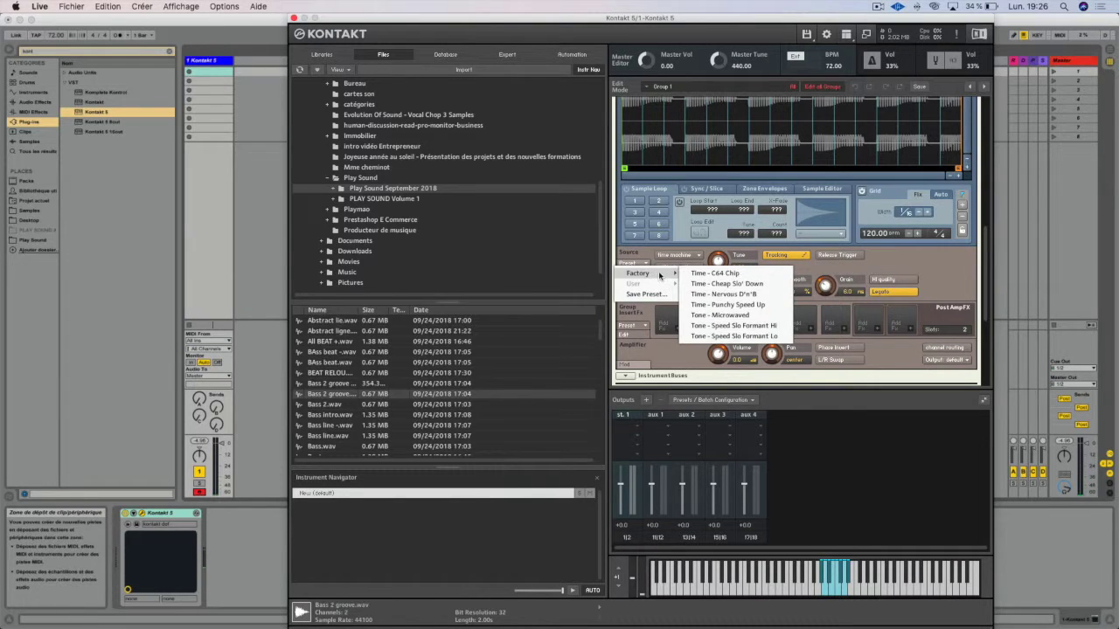
left_click(641, 253)
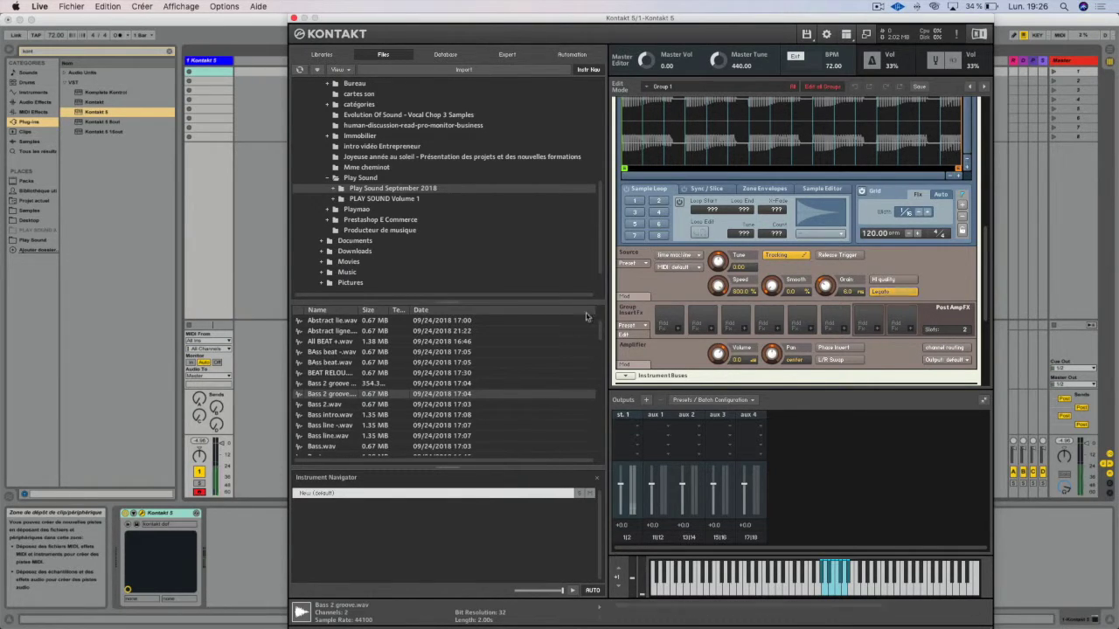
Step: Set the Source module's playback mode to sampler, checking its presets and the other available modes
left_click(679, 254)
left_click(681, 265)
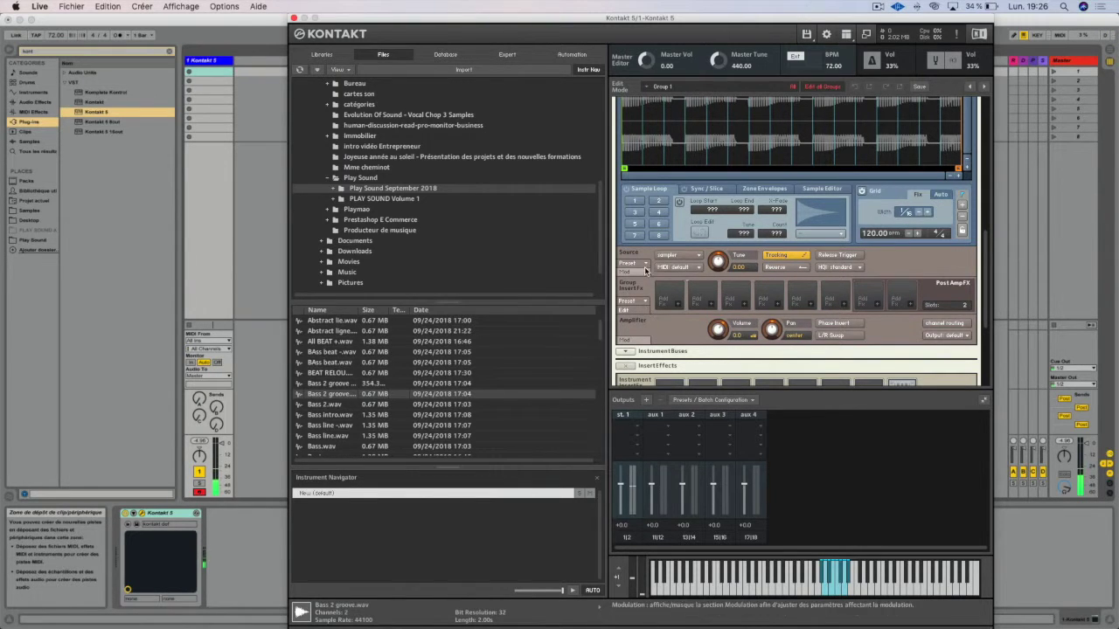
left_click(633, 264)
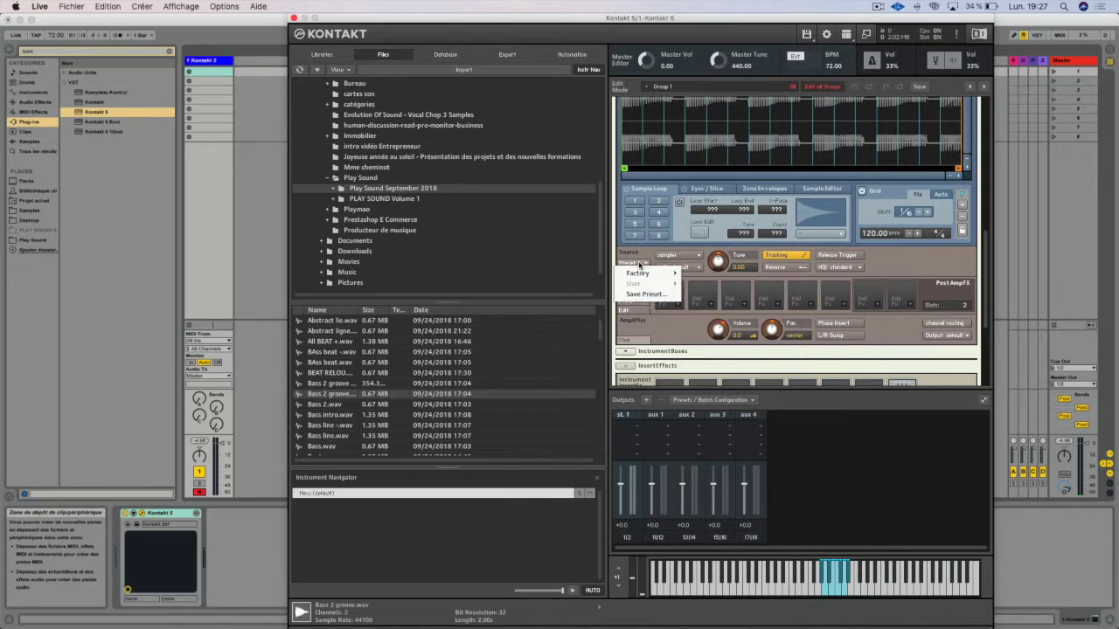
left_click(643, 260)
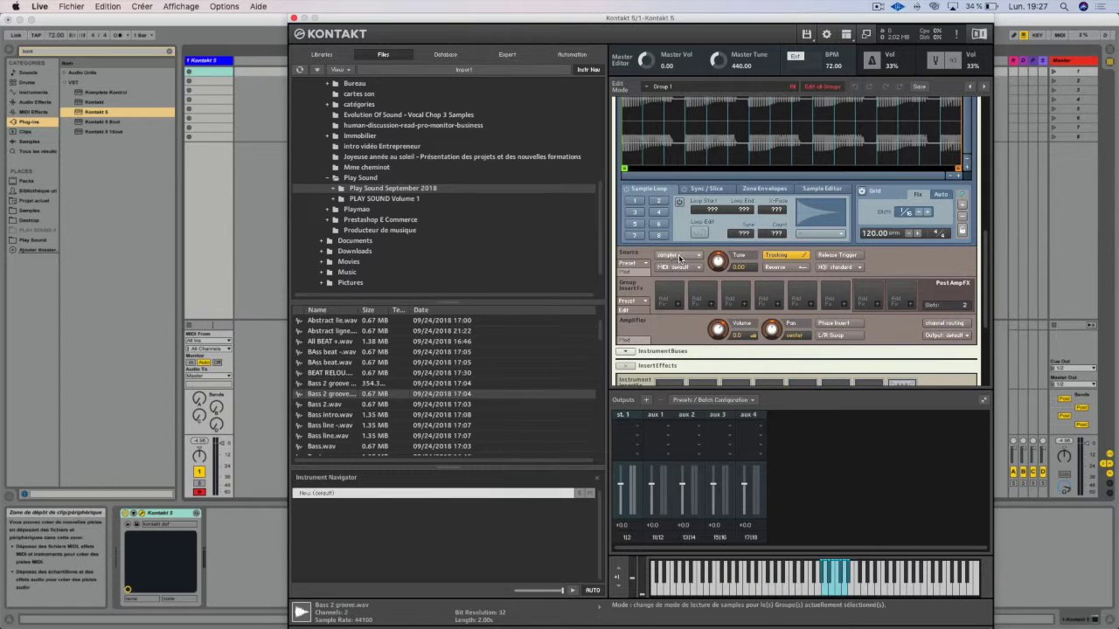
left_click(679, 257)
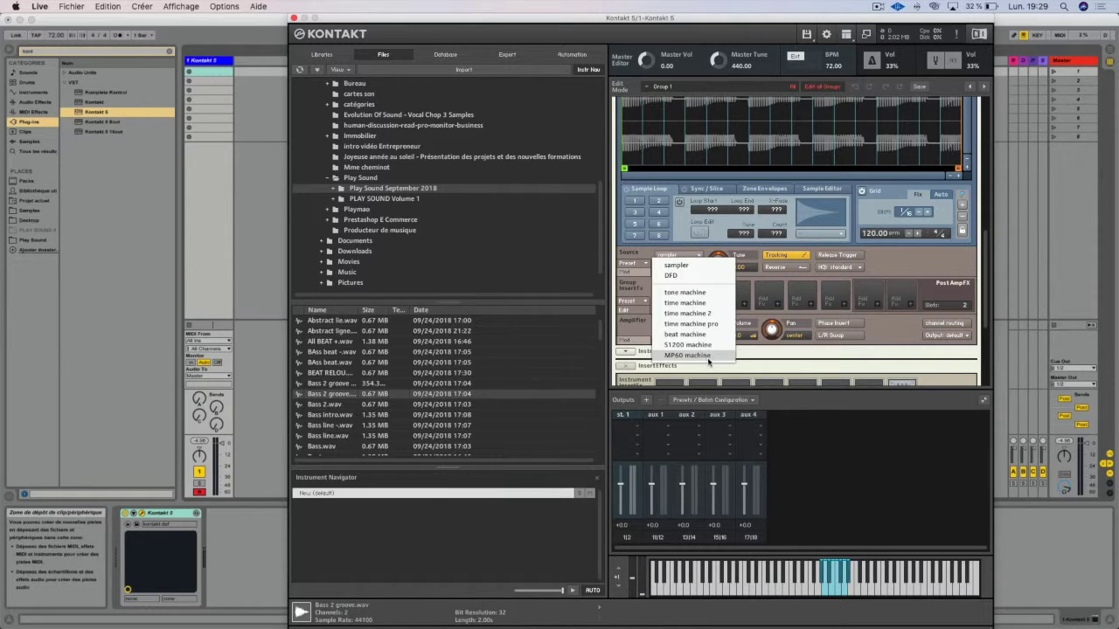
left_click(697, 265)
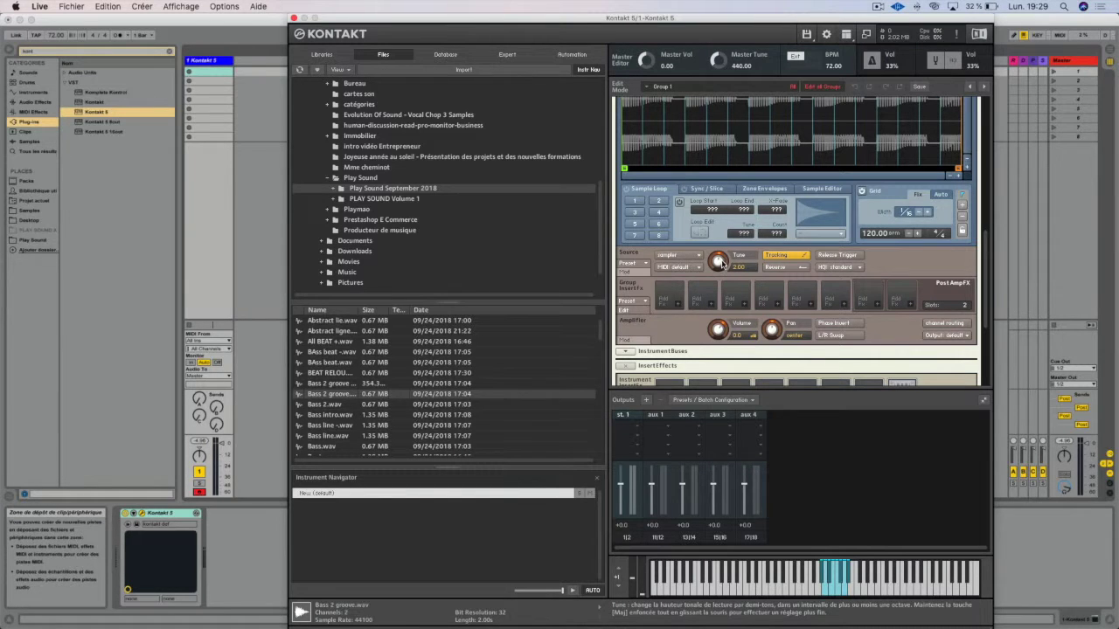
Step: Set the sampler's Tune to -1.00 and try its Tracking and Reverse options
mouse_move(729, 250)
left_mouse_down()
mouse_move(731, 241)
mouse_move(725, 265)
left_mouse_up()
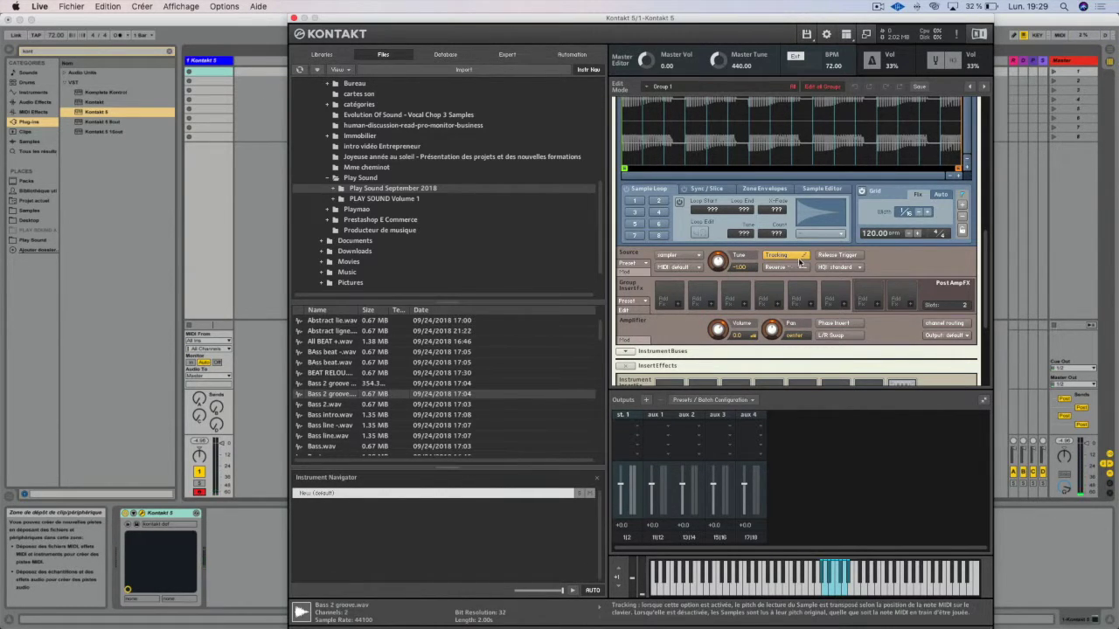
left_click(792, 255)
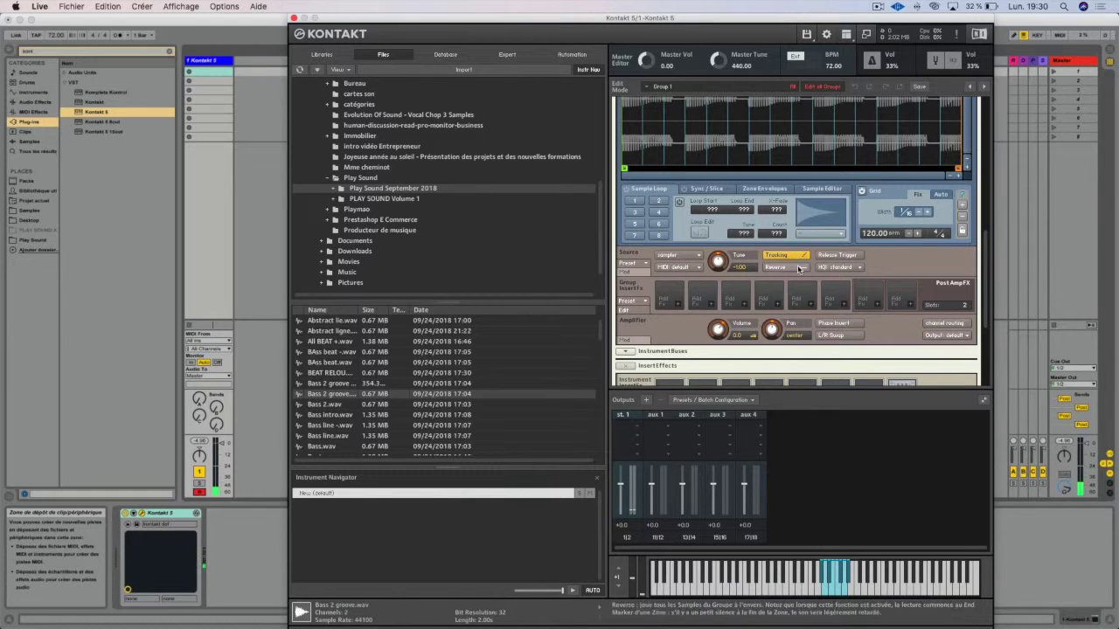
left_click(798, 272)
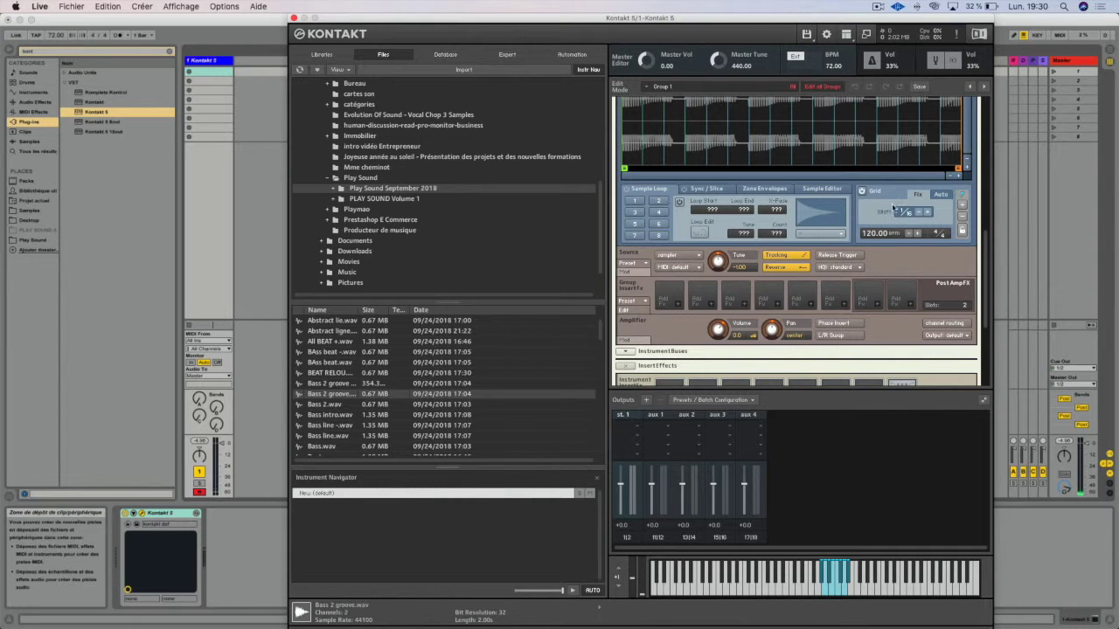
Step: Enable Release Trigger in the Source module and view the available HQ interpolation qualities
left_click(841, 256)
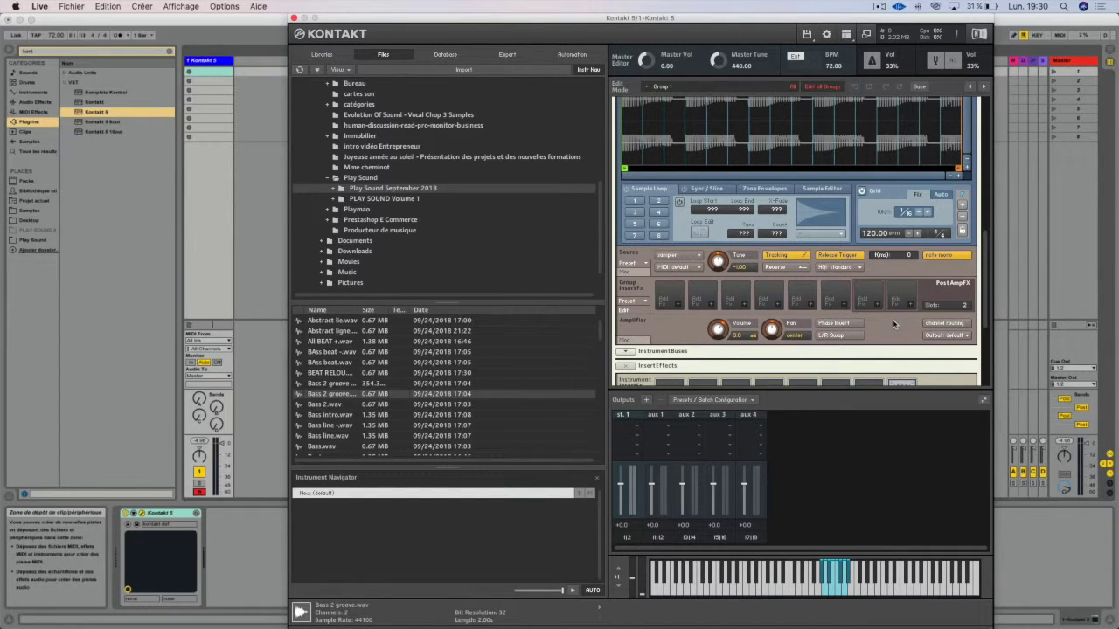
left_click(844, 269)
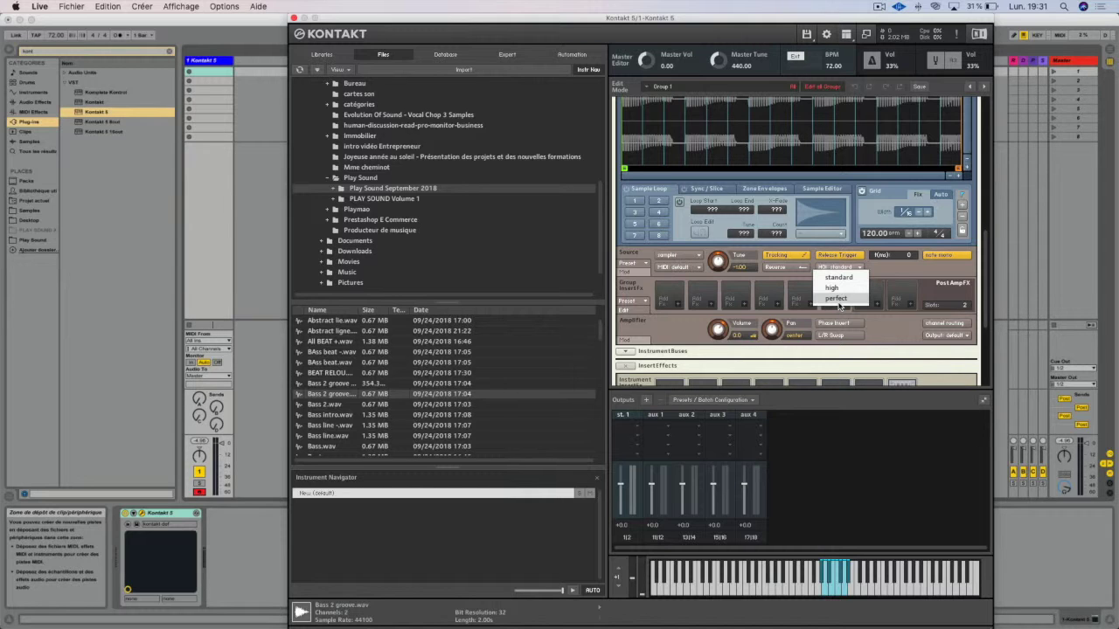
Step: Switch the Source module to tone machine mode and set its Speed to 100.0 %
left_click(687, 256)
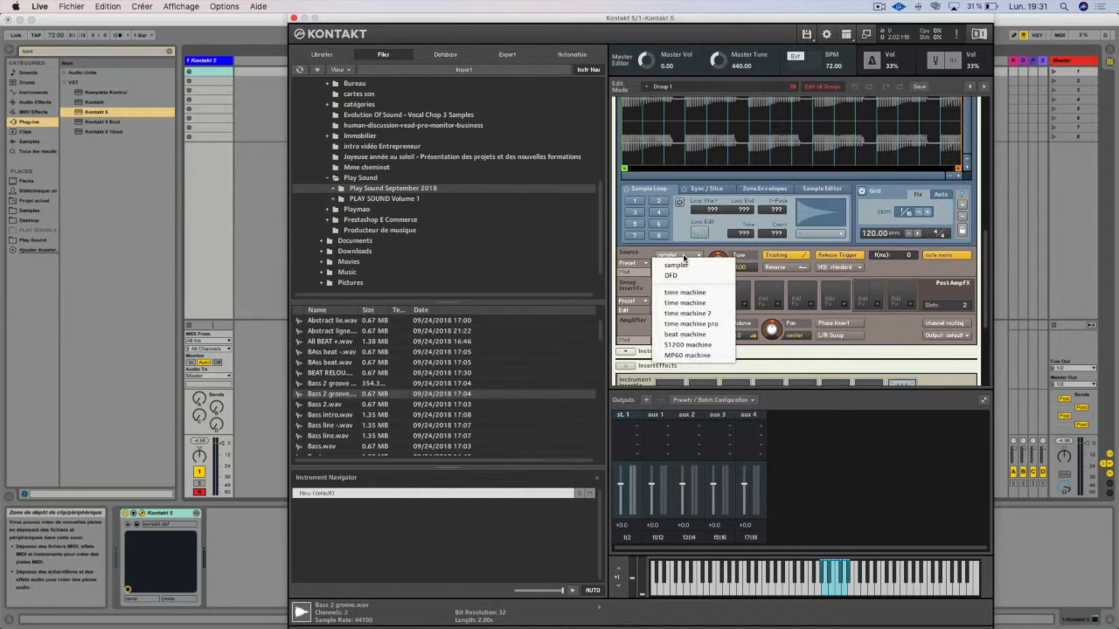
left_click(686, 294)
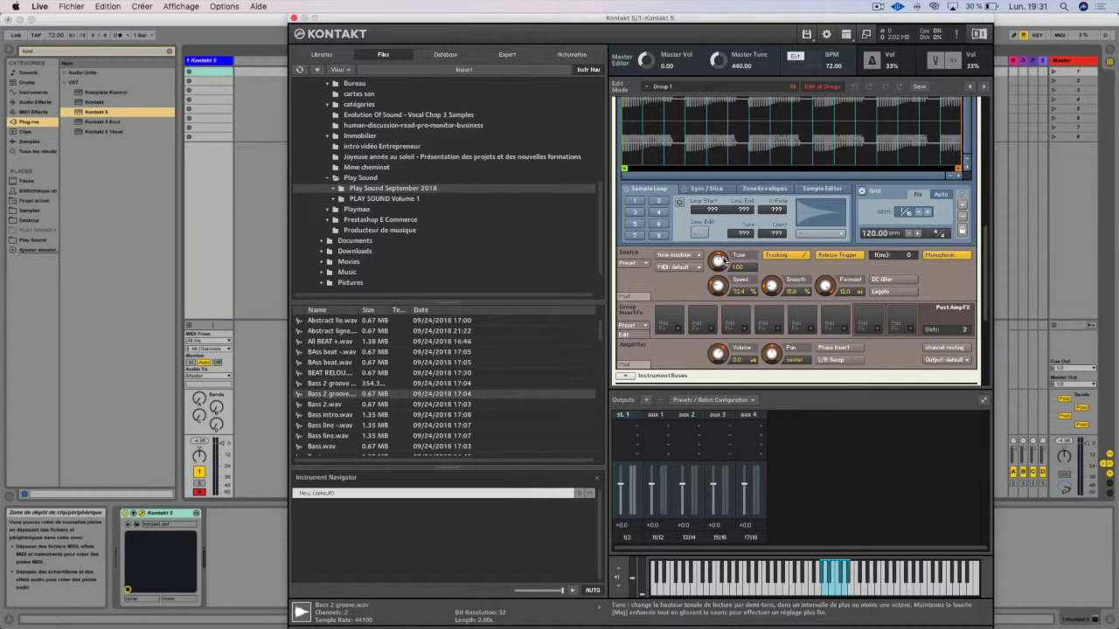
scroll(724, 277, "up", 5)
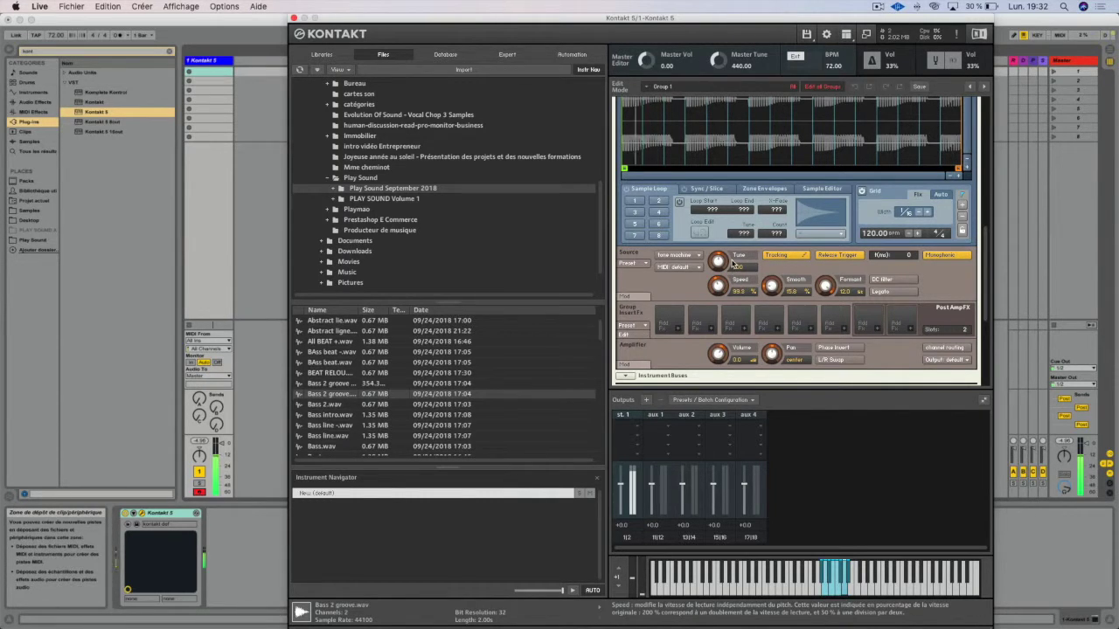
left_click_drag(726, 285, 763, 253)
Step: Adjust the tone machine's Smooth to about 21.9 % and its Formant to about 9.8
left_click_drag(773, 295, 797, 248)
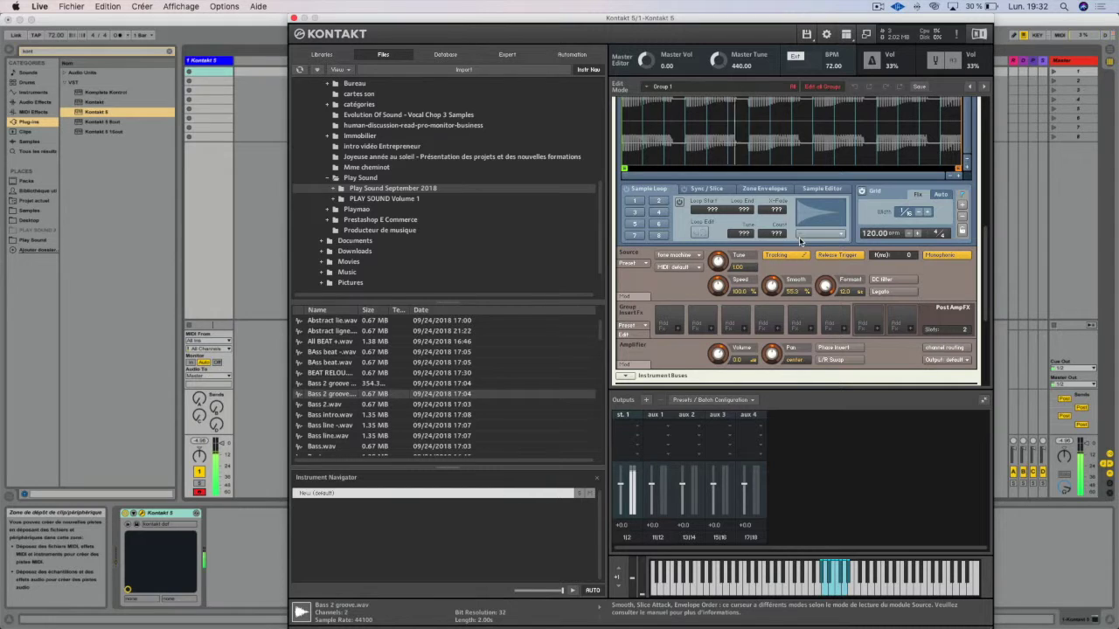
left_click_drag(799, 242, 807, 273)
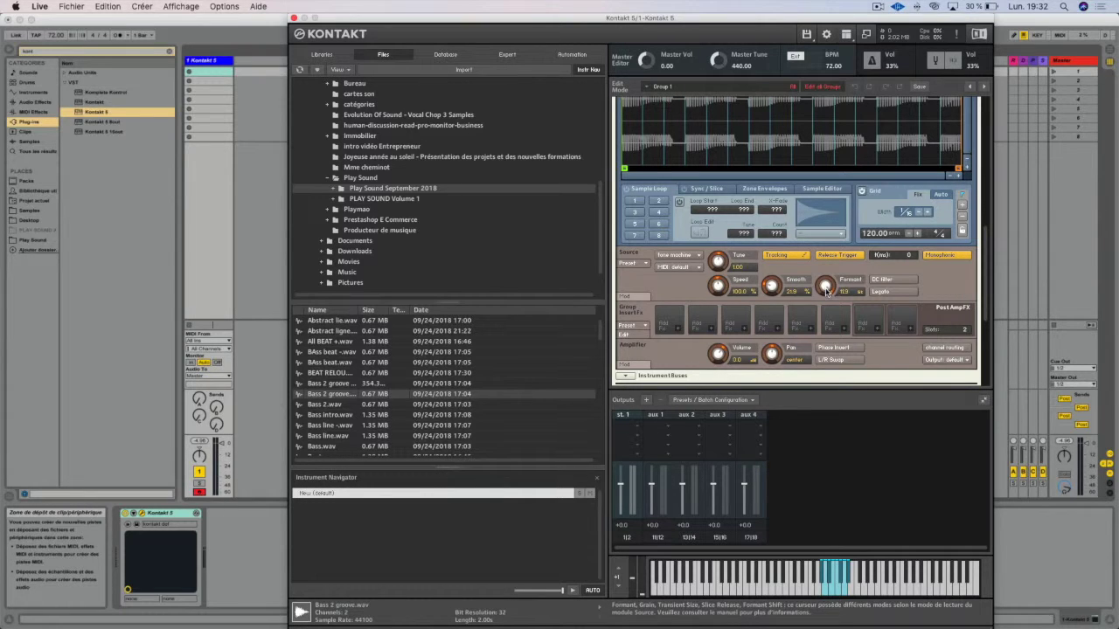
left_click_drag(827, 293, 829, 288)
left_click_drag(826, 289, 825, 323)
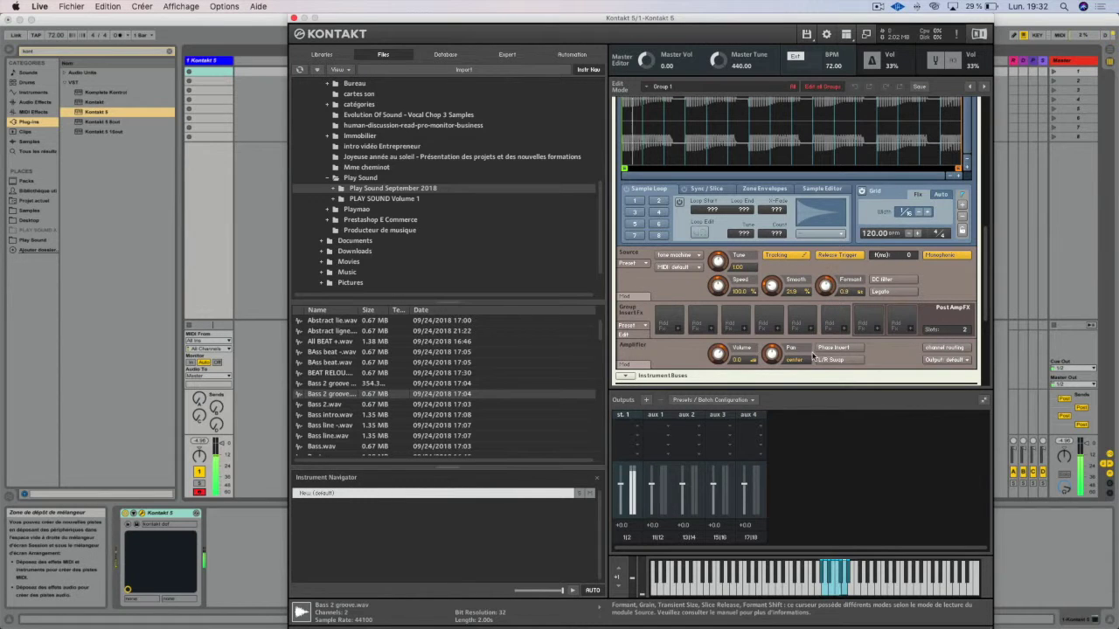
left_click_drag(831, 313, 823, 292)
Step: Toggle the tone machine's DC filter on and off, and view the note-value sync options for Speed
left_click(890, 281)
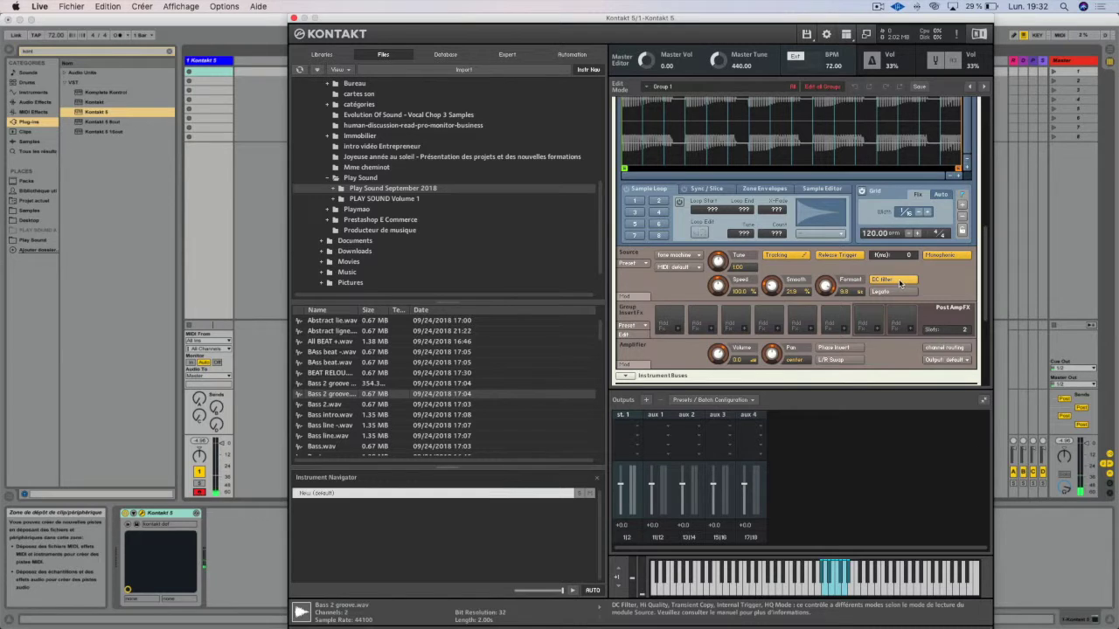
left_click(891, 279)
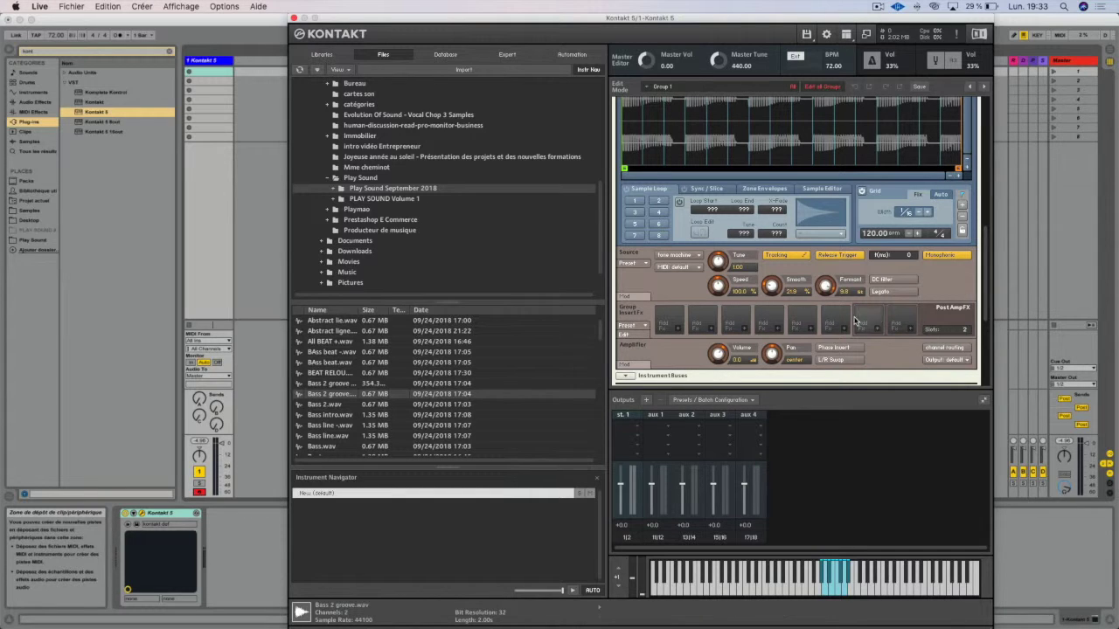
left_click(751, 293)
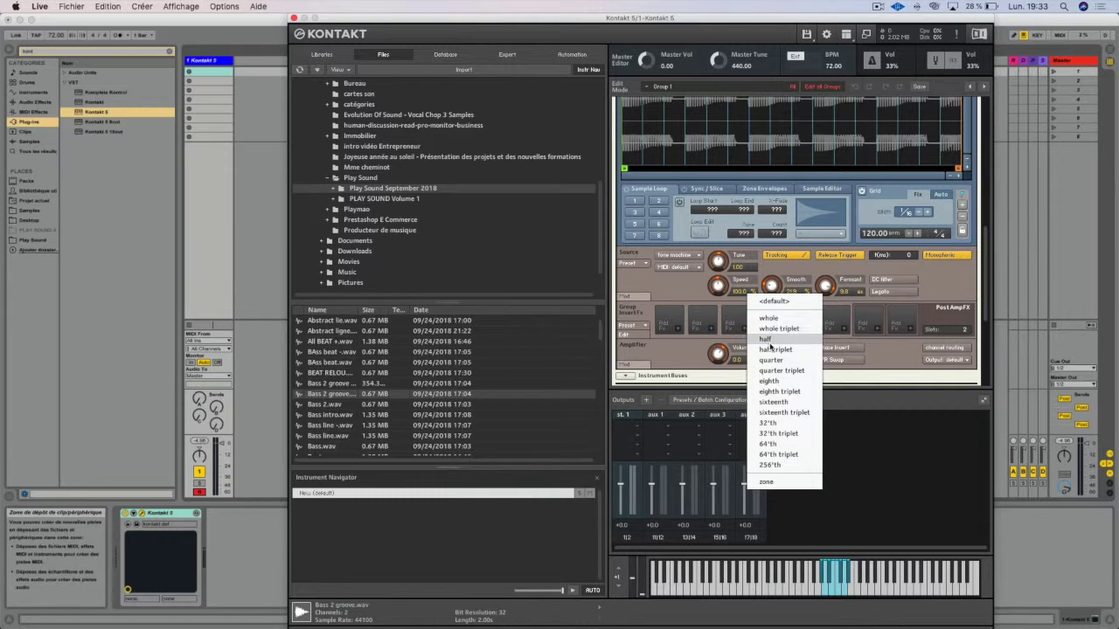
left_click(870, 379)
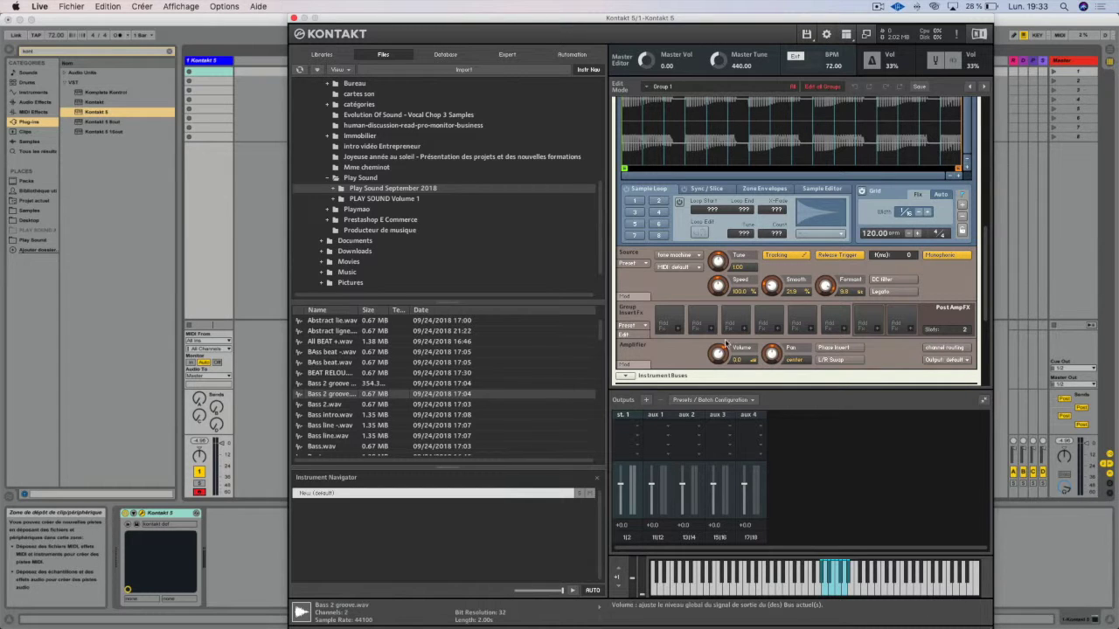
Step: Switch the Source module to beat machine mode and set its slice attack to about 1.0 ms
left_click(687, 258)
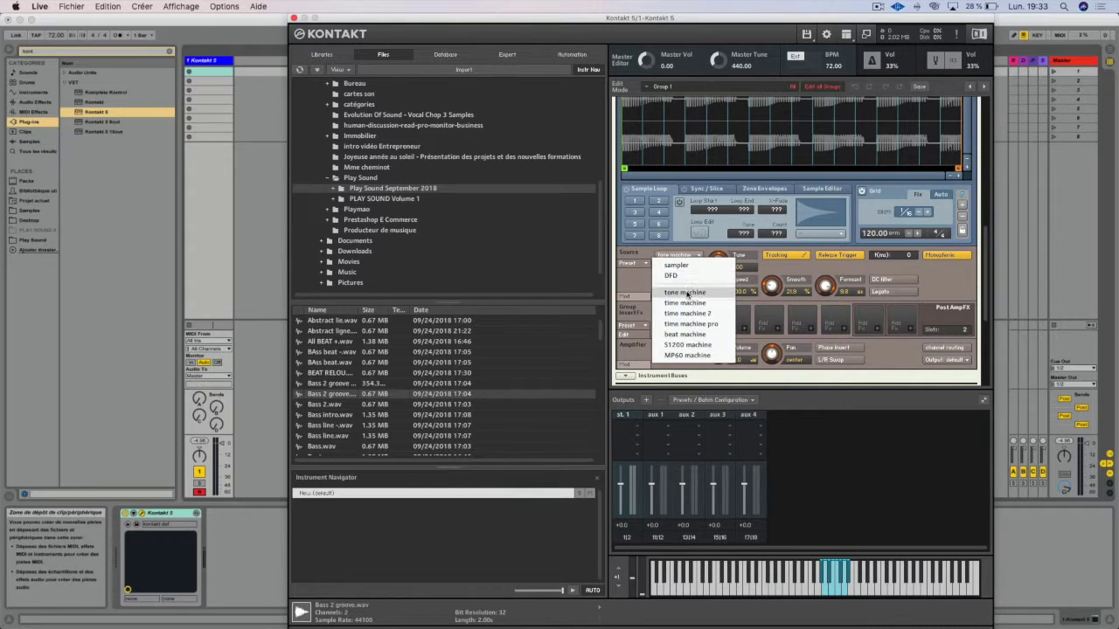
left_click(685, 334)
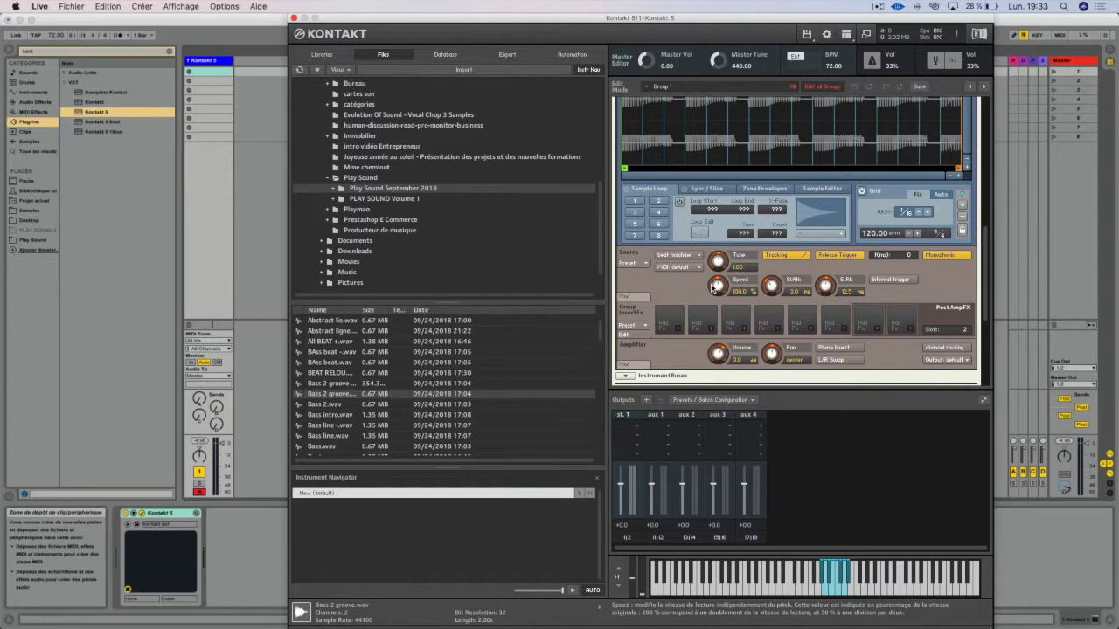
left_click_drag(715, 288, 716, 287)
scroll(769, 293, "down", 1)
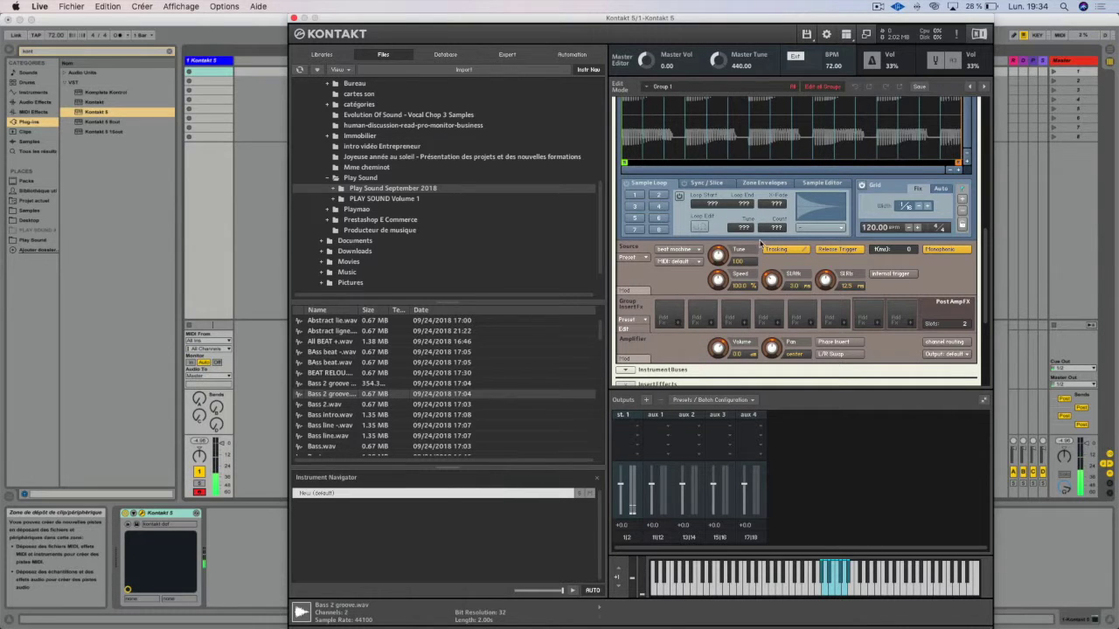
left_click_drag(774, 285, 799, 235)
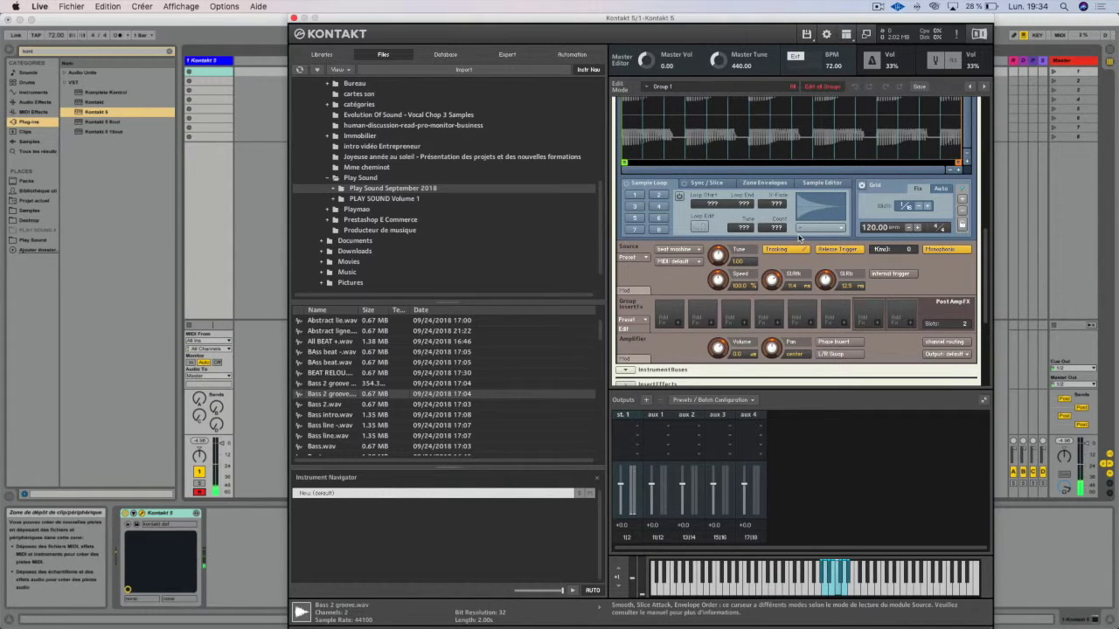
left_click_drag(799, 237, 829, 276)
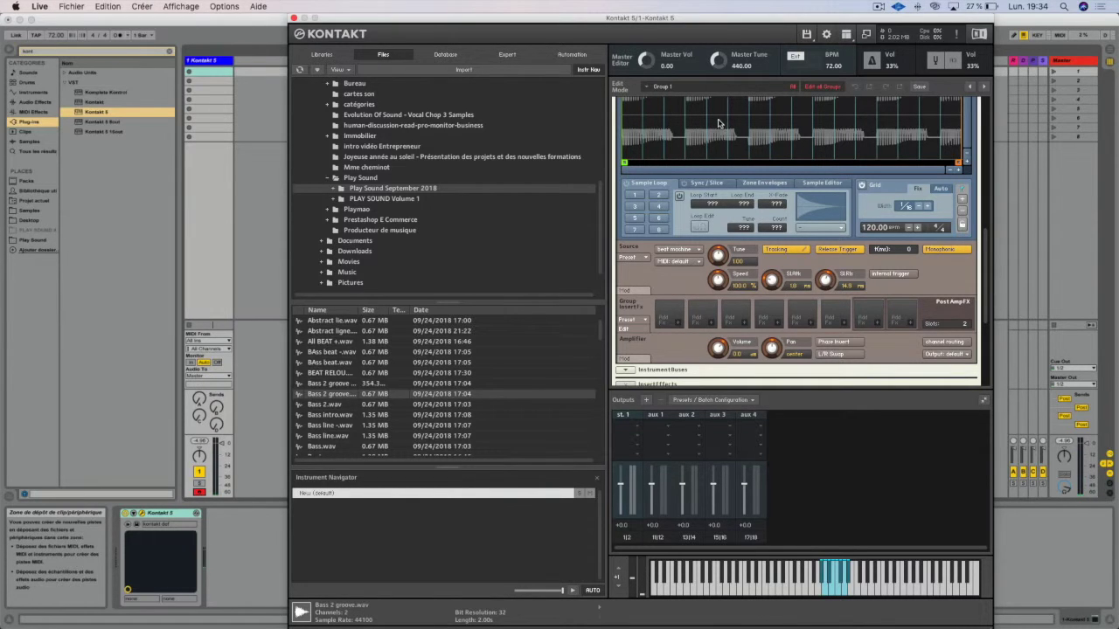
Step: Set the beat machine's slice release to about 2.0 ms and enable Internal Trigger
left_click_drag(823, 280, 825, 273)
left_click_drag(859, 239, 823, 353)
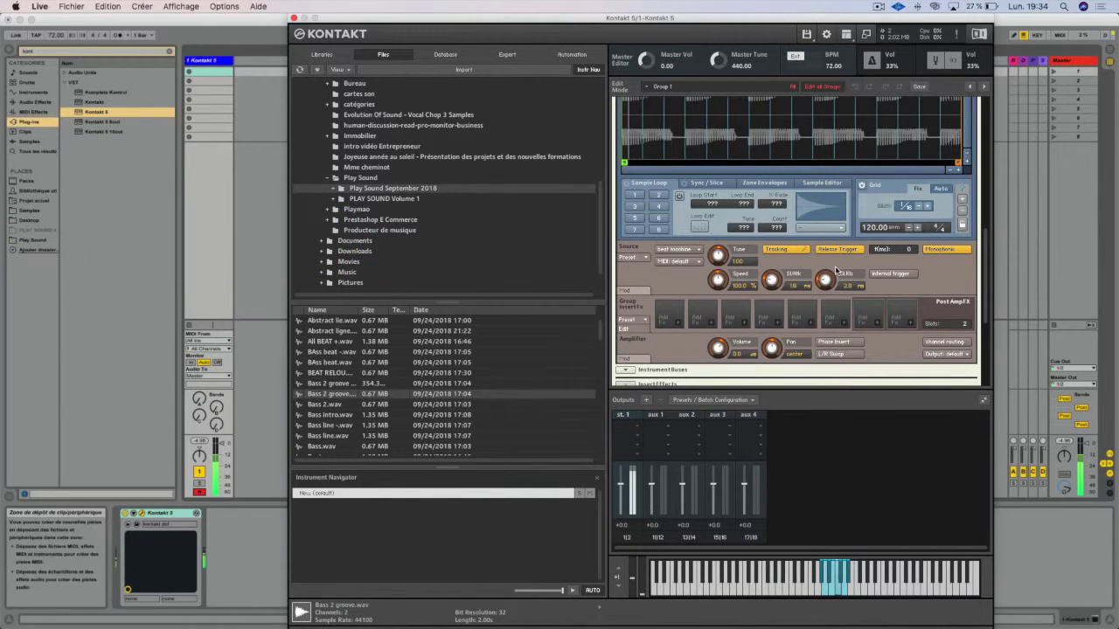
left_click(882, 276)
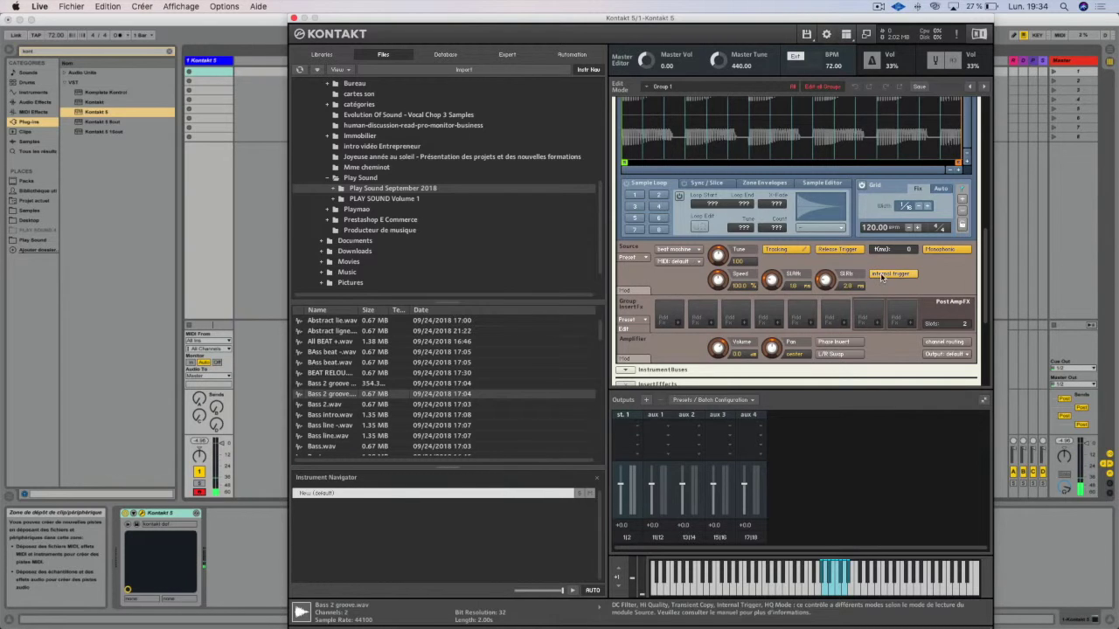